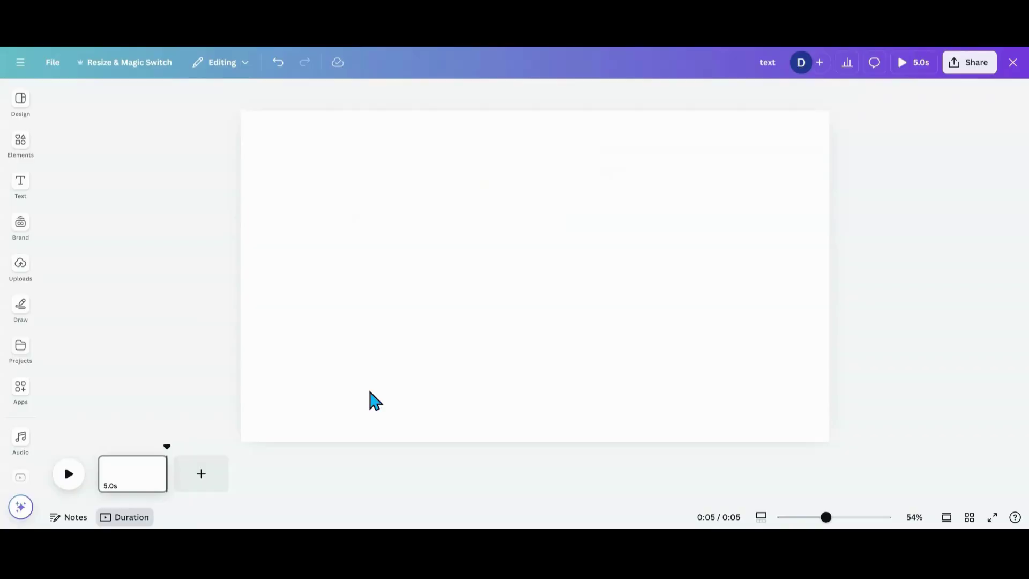
Add a square from the Elements shapes, move it up, and flatten it into a wide rectangle.
{"action": "left_click", "coordinate": [25, 148]}
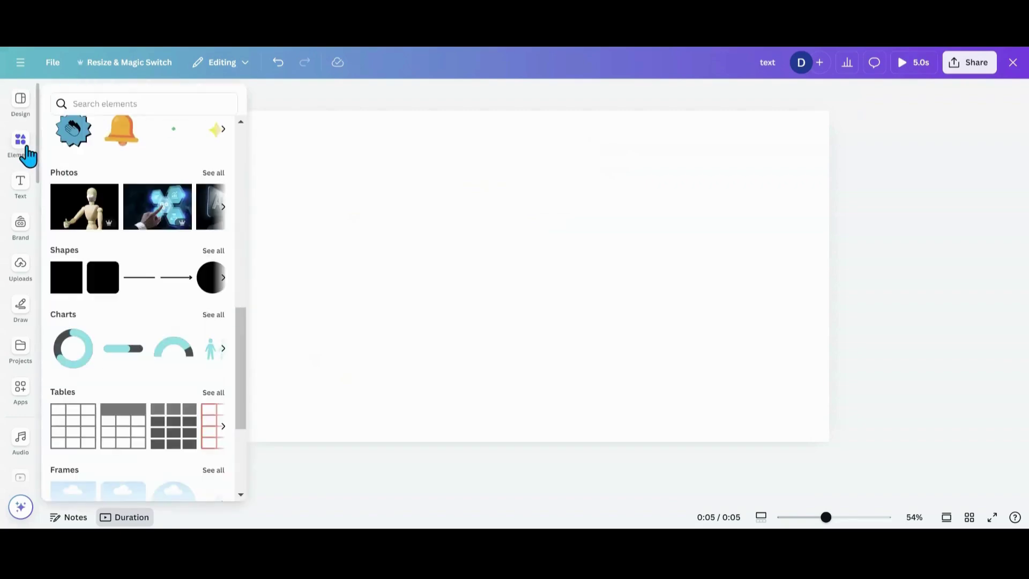
{"action": "left_click", "coordinate": [65, 289]}
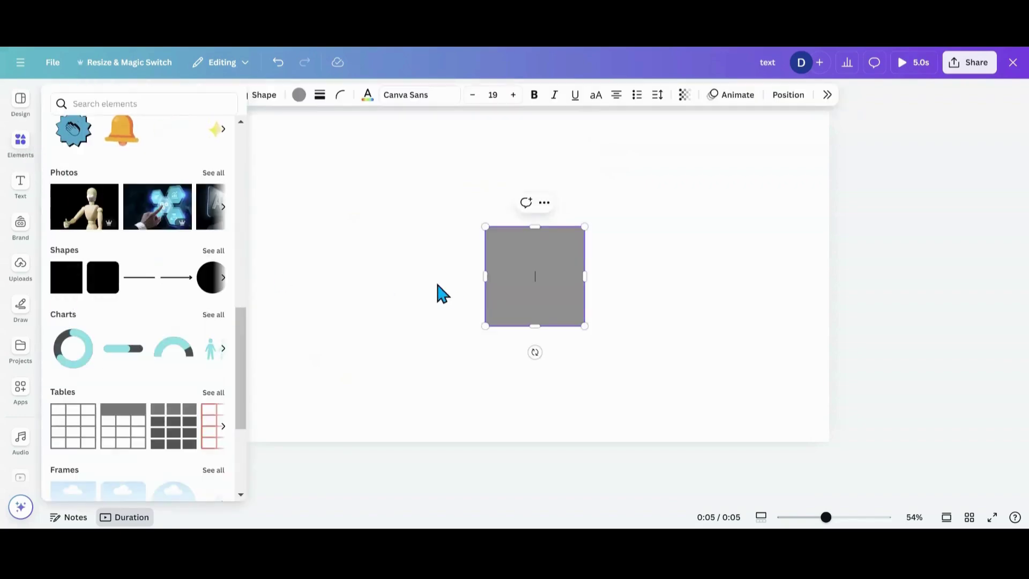
{"action": "left_click", "coordinate": [542, 311]}
{"action": "left_click", "coordinate": [667, 307]}
{"action": "left_click_drag", "start_coordinate": [521, 292], "coordinate": [519, 204]}
{"action": "left_click_drag", "start_coordinate": [533, 242], "coordinate": [534, 179]}
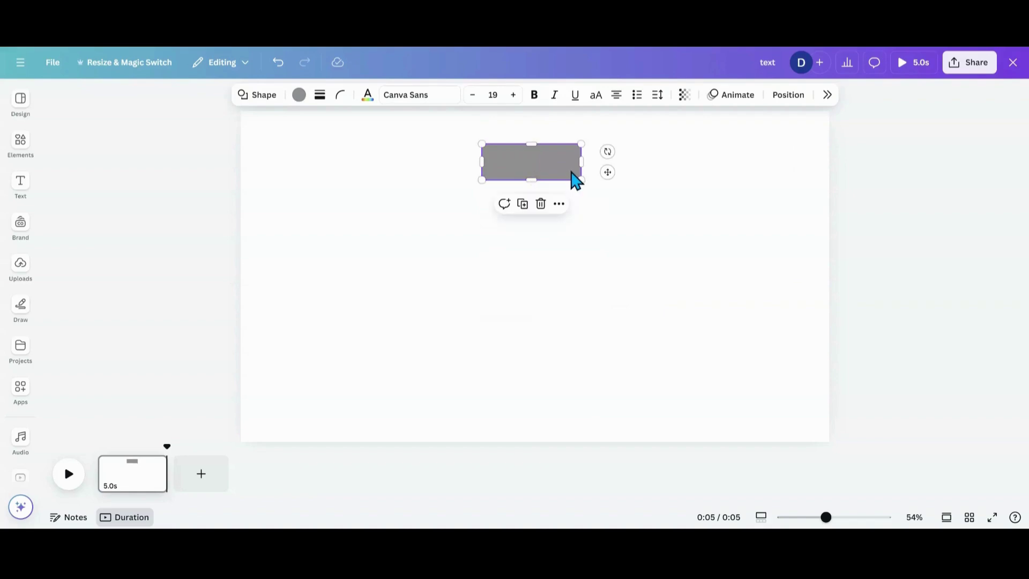
Fill the rectangle light blue with a solid black outline and nudge it slightly higher.
{"action": "left_click", "coordinate": [299, 95]}
{"action": "left_click", "coordinate": [893, 366]}
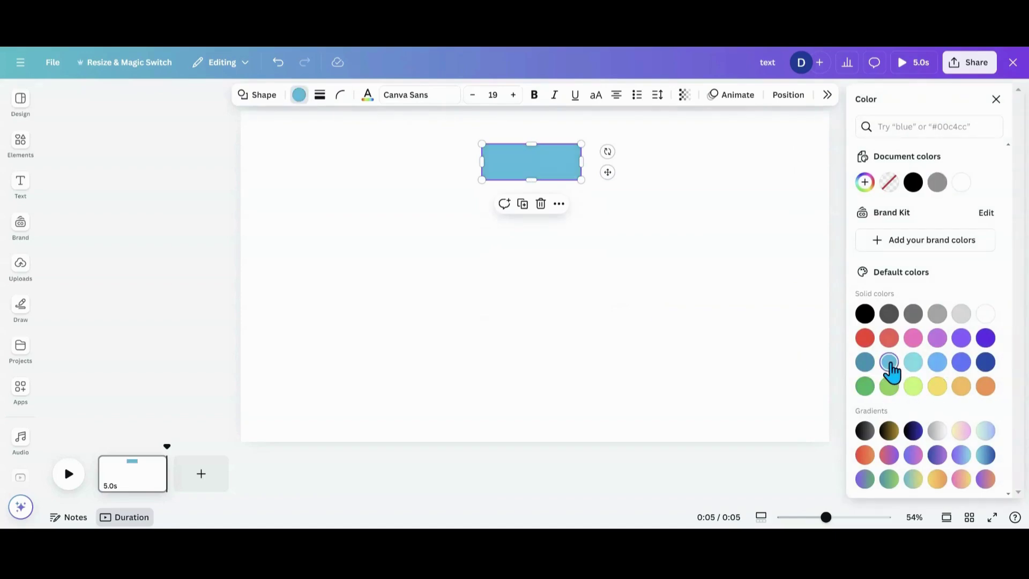
{"action": "left_click", "coordinate": [318, 96]}
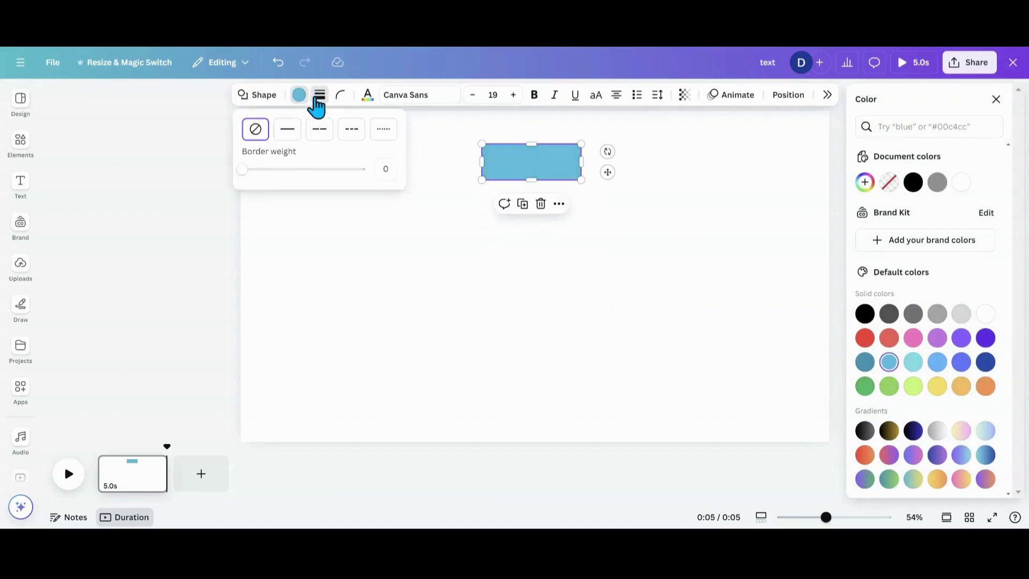
{"action": "left_click", "coordinate": [249, 171]}
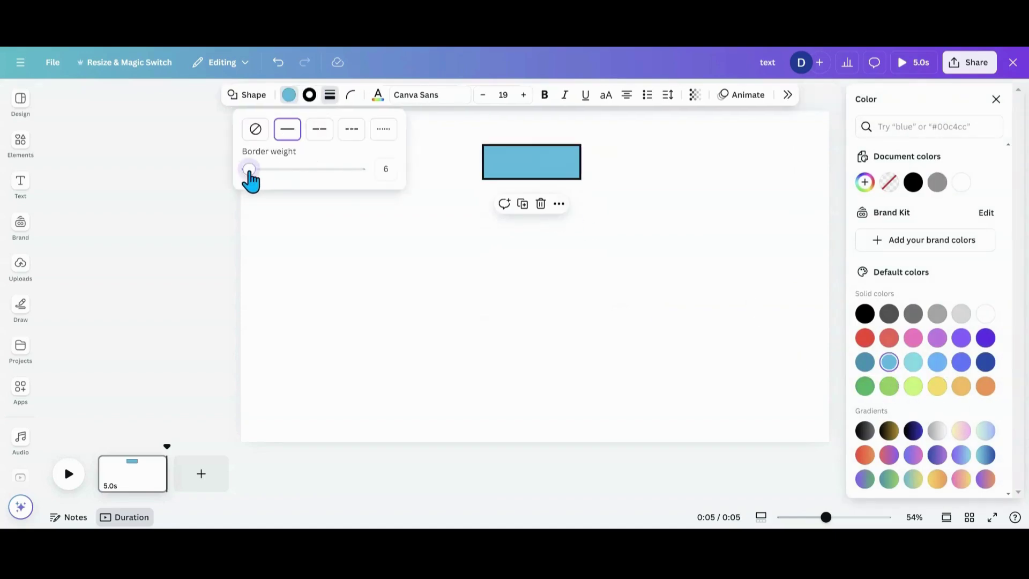
{"action": "left_click", "coordinate": [371, 235]}
{"action": "left_click_drag", "start_coordinate": [535, 168], "coordinate": [533, 160]}
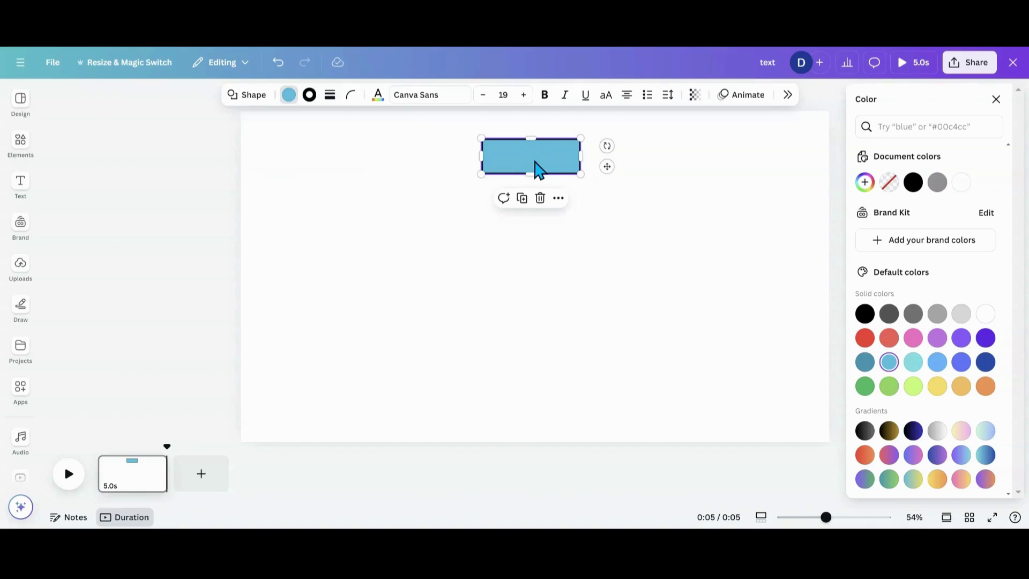
Turn on Enable Quick Flow from the rectangle's more-actions menu.
{"action": "left_click", "coordinate": [559, 199]}
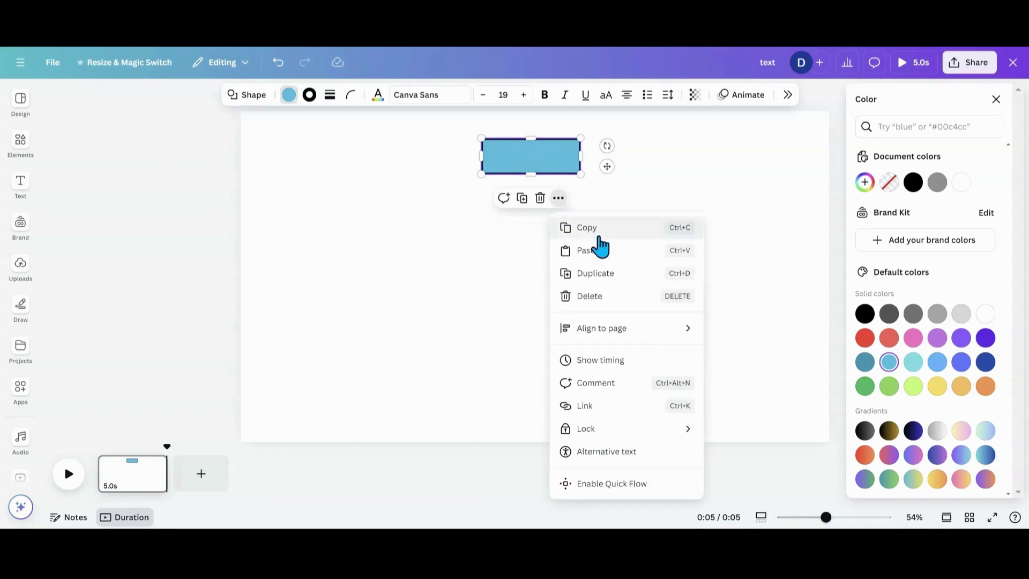
{"action": "left_click", "coordinate": [618, 485]}
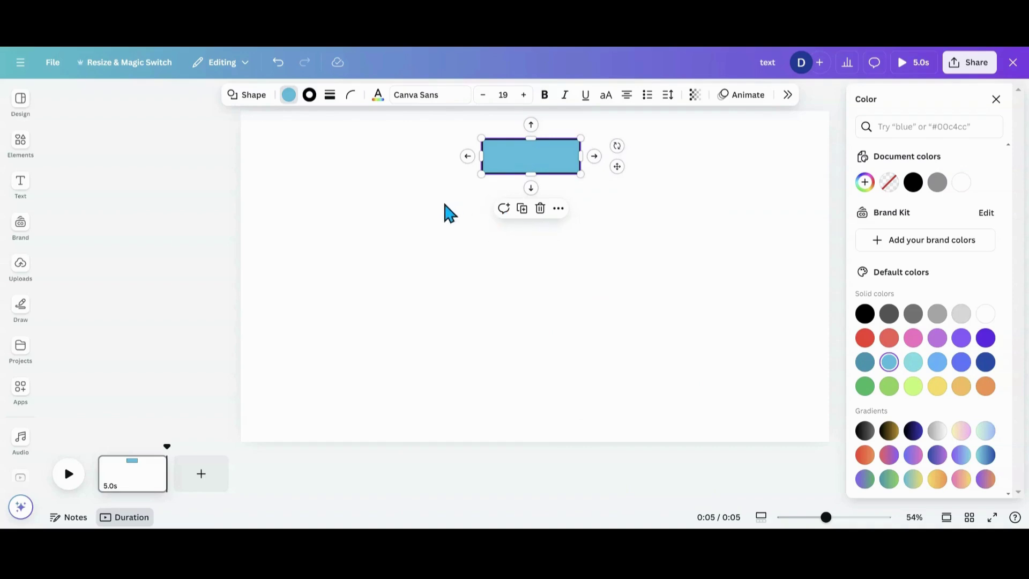
Add a Quick Flow box below the top rectangle and move it to the left.
{"action": "left_click", "coordinate": [531, 188]}
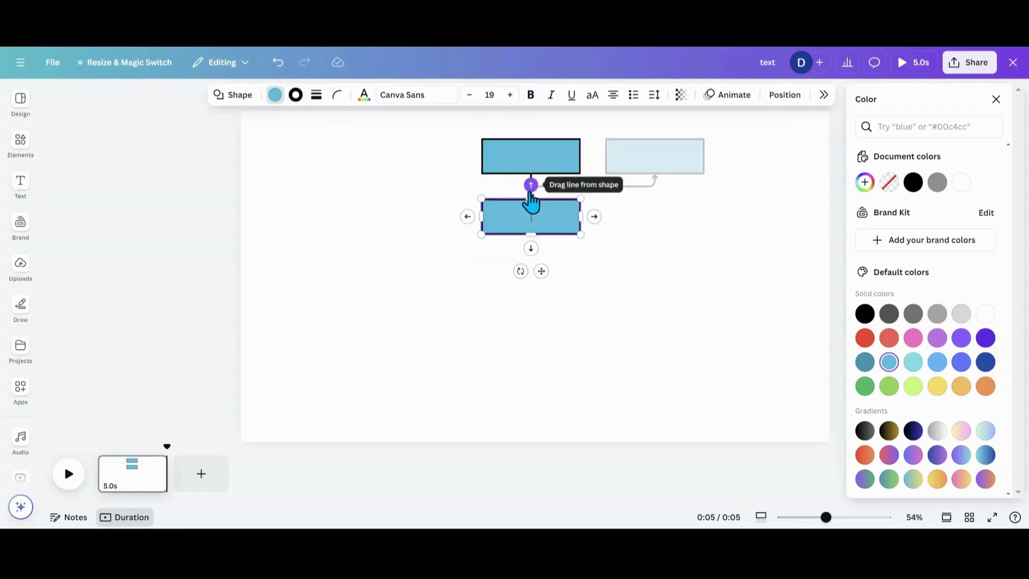
{"action": "left_click", "coordinate": [579, 261]}
{"action": "left_click_drag", "start_coordinate": [528, 221], "coordinate": [393, 221]}
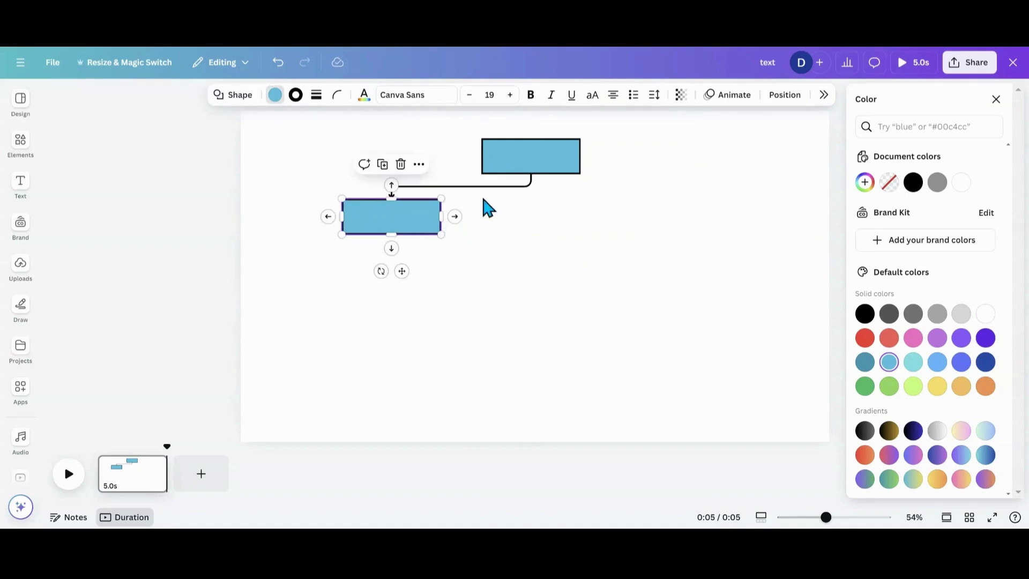
Add a second connected box on the right, then a third under the left box.
{"action": "left_click", "coordinate": [530, 169]}
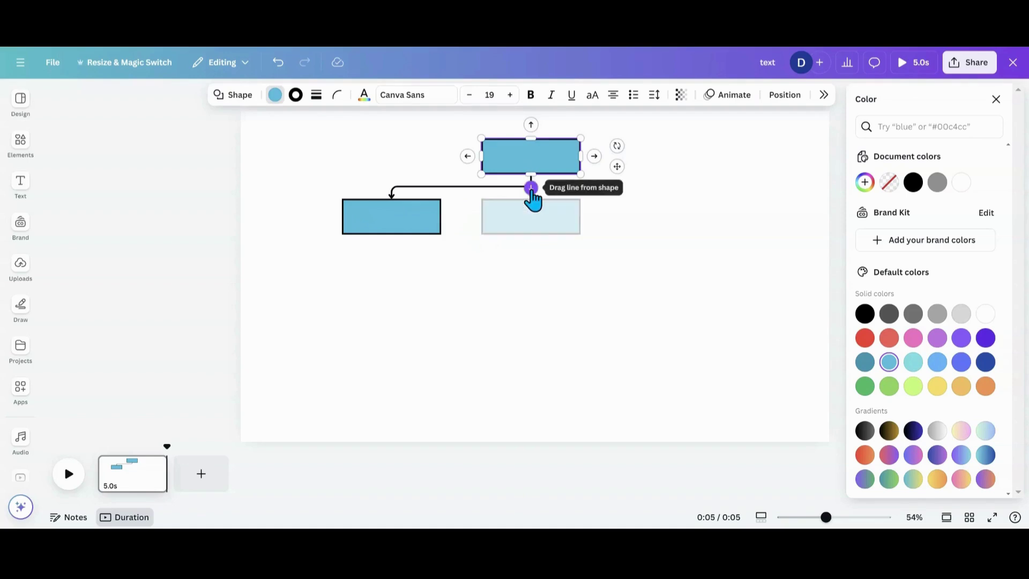
{"action": "left_click", "coordinate": [531, 188]}
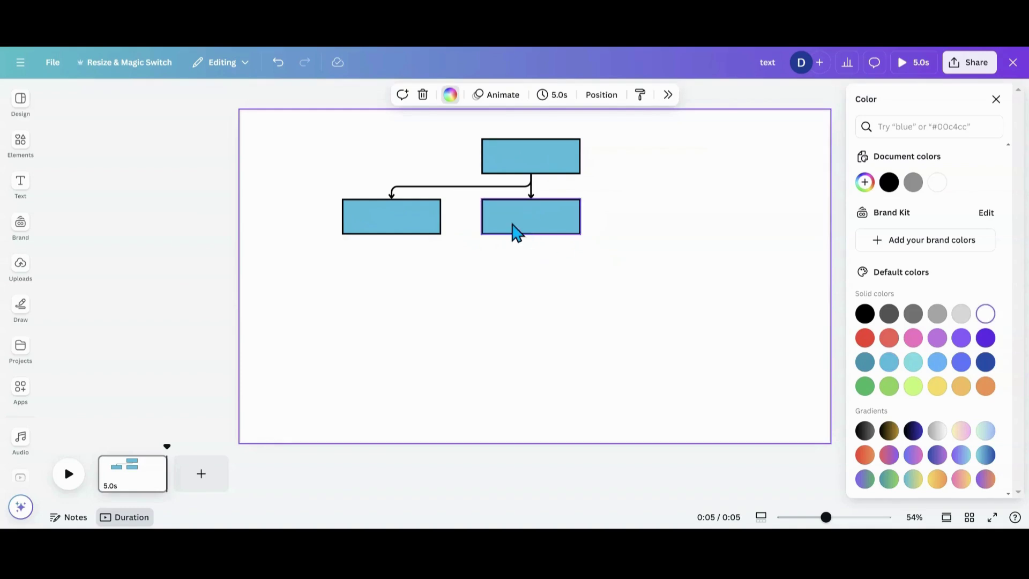
{"action": "left_click_drag", "start_coordinate": [512, 223], "coordinate": [638, 222]}
{"action": "left_click", "coordinate": [399, 232]}
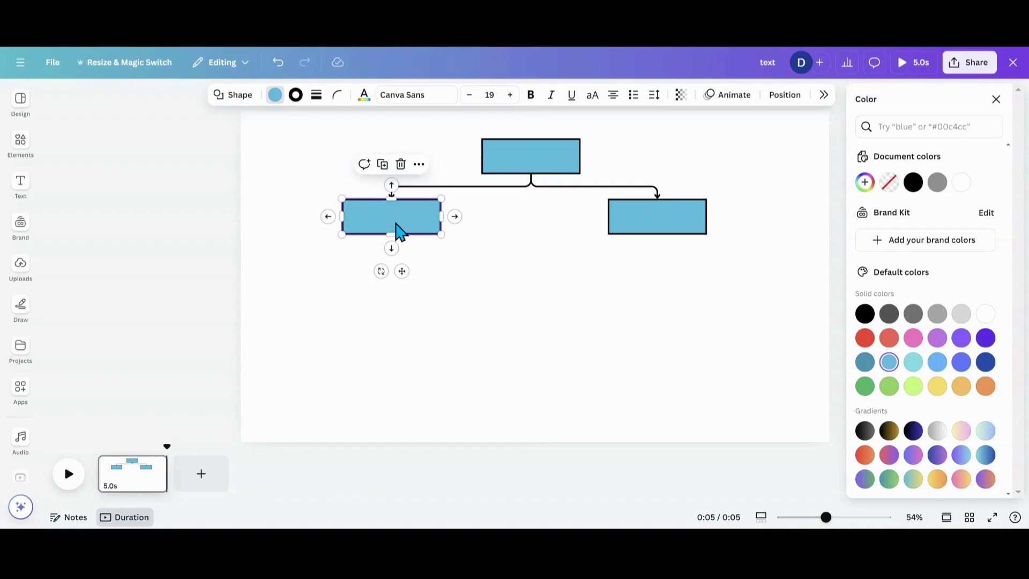
{"action": "left_click", "coordinate": [392, 248]}
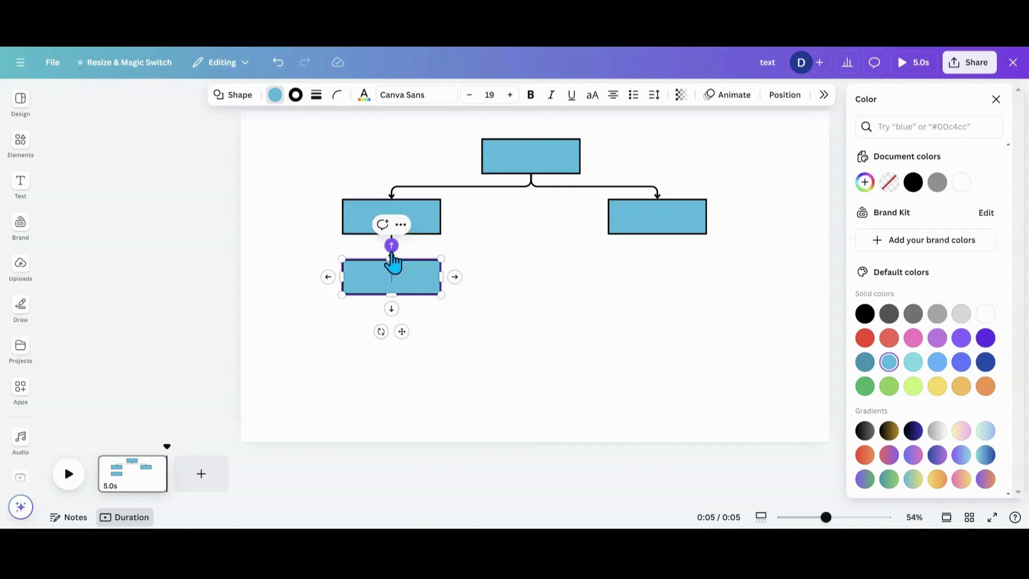
Change the new box into a circle and shrink it to a small size.
{"action": "left_click", "coordinate": [238, 96]}
{"action": "left_click", "coordinate": [977, 166]}
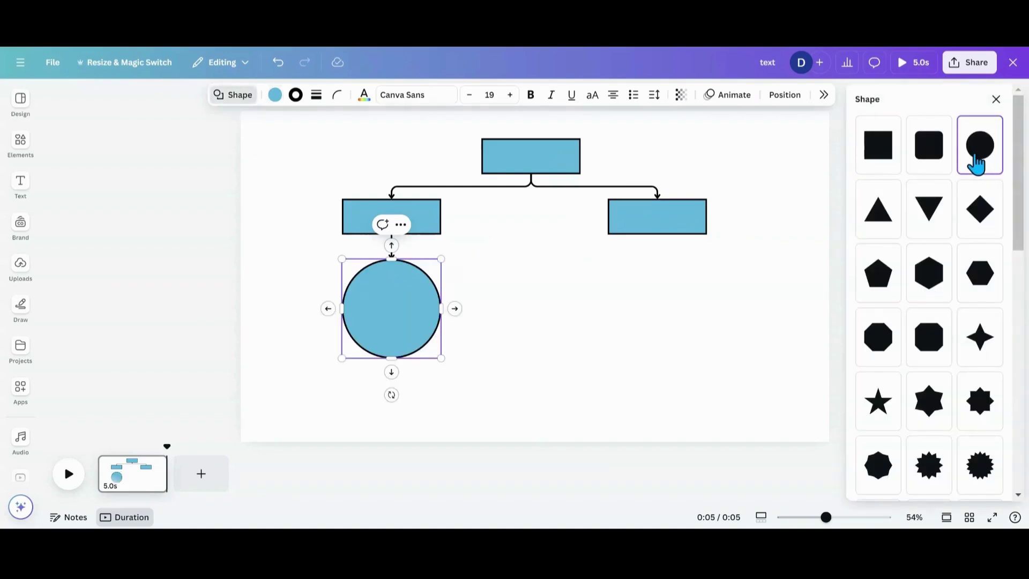
{"action": "left_click_drag", "start_coordinate": [442, 358], "coordinate": [345, 288]}
Add a second connected circle under the left rectangle, sized 142 by 142, aligned with the first.
{"action": "left_click", "coordinate": [395, 238]}
{"action": "left_click_drag", "start_coordinate": [391, 247], "coordinate": [395, 263]}
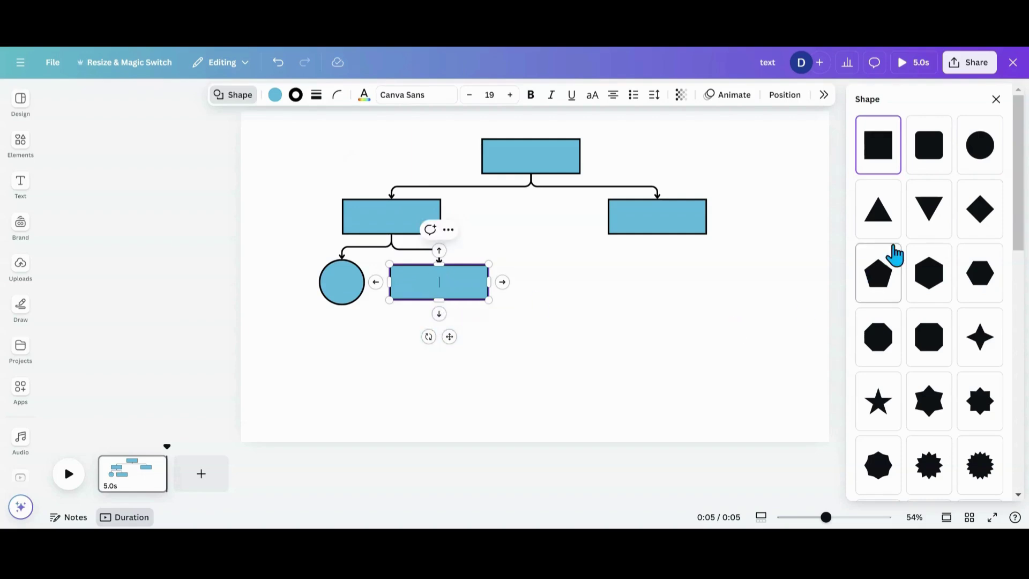
{"action": "left_click", "coordinate": [982, 156]}
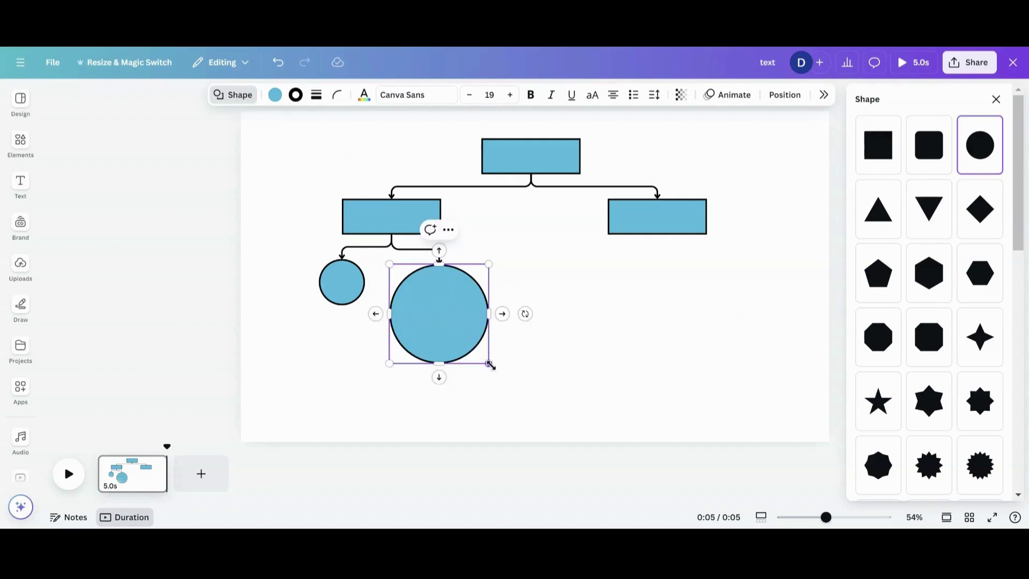
{"action": "left_click_drag", "start_coordinate": [489, 364], "coordinate": [405, 283]}
{"action": "left_click", "coordinate": [460, 315]}
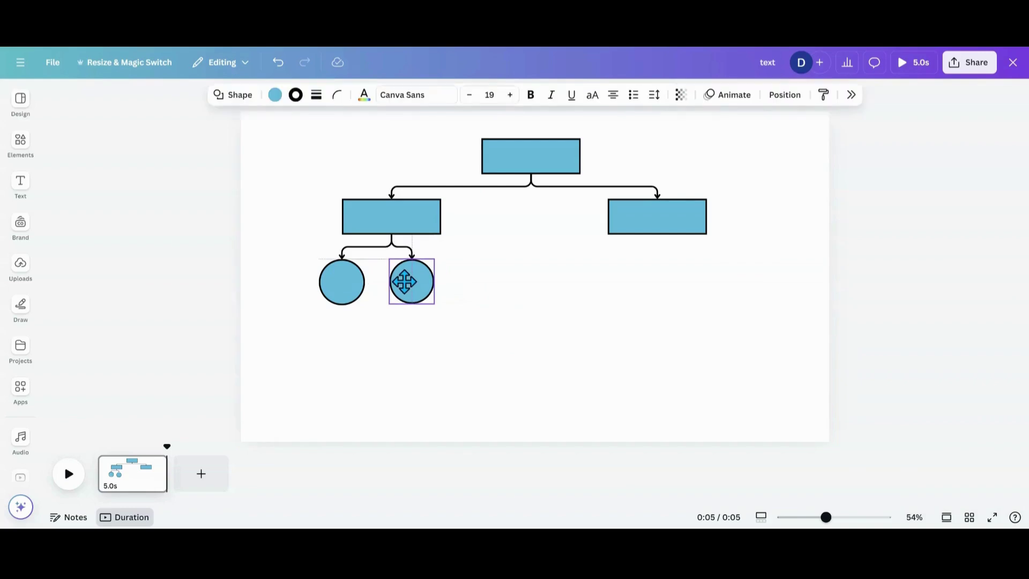
Add a third connected box under the left rectangle, make it a circle matching the others.
{"action": "left_click", "coordinate": [357, 234]}
{"action": "left_click", "coordinate": [392, 248]}
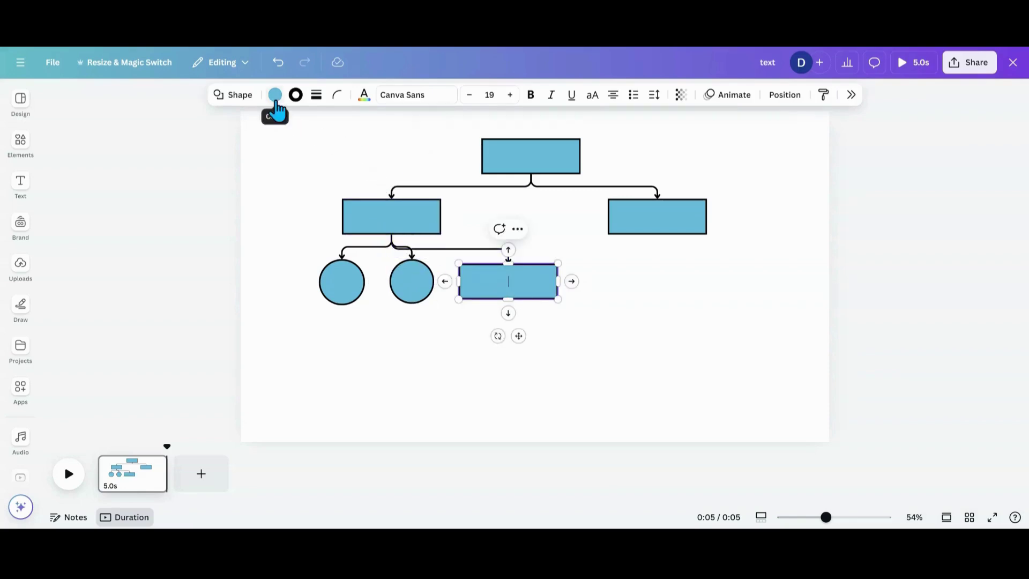
{"action": "left_click", "coordinate": [239, 97]}
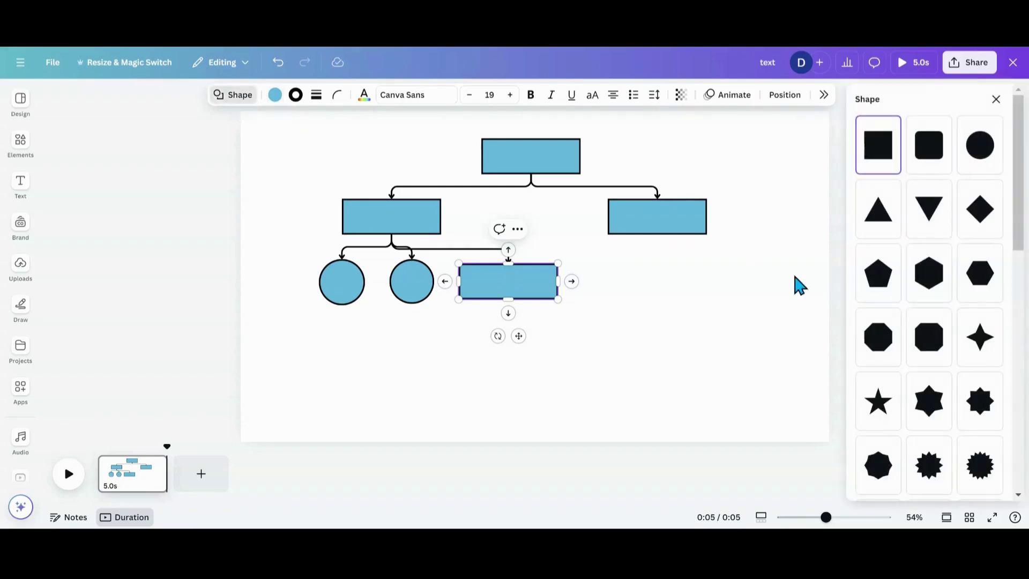
{"action": "left_click", "coordinate": [985, 158]}
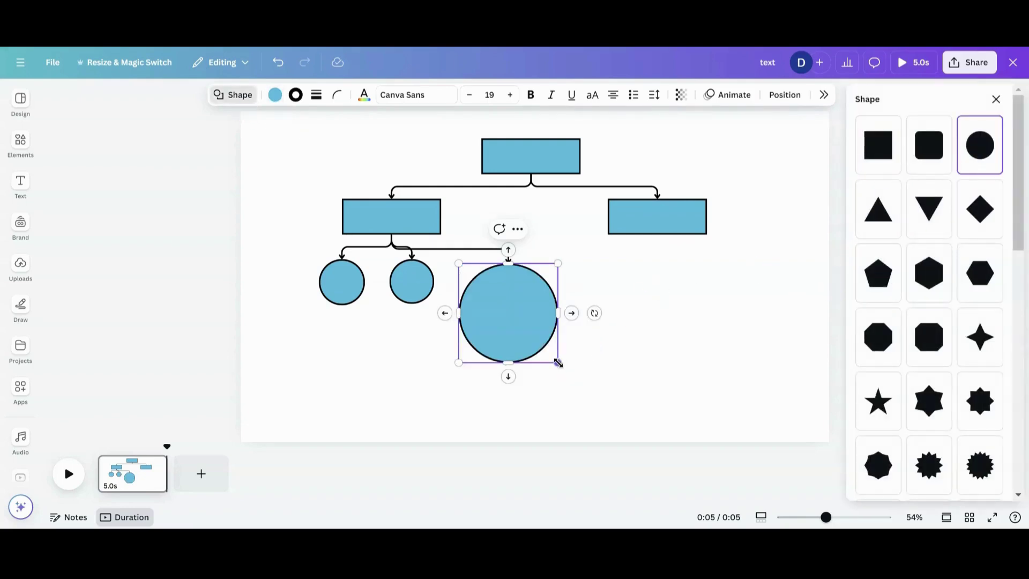
{"action": "left_click_drag", "start_coordinate": [557, 363], "coordinate": [497, 298]}
Arrange the middle and third circles into an evenly spaced row beside the first.
{"action": "left_click", "coordinate": [421, 293]}
{"action": "left_click_drag", "start_coordinate": [420, 293], "coordinate": [398, 284]}
{"action": "left_click", "coordinate": [467, 287]}
{"action": "left_click_drag", "start_coordinate": [466, 287], "coordinate": [466, 308]}
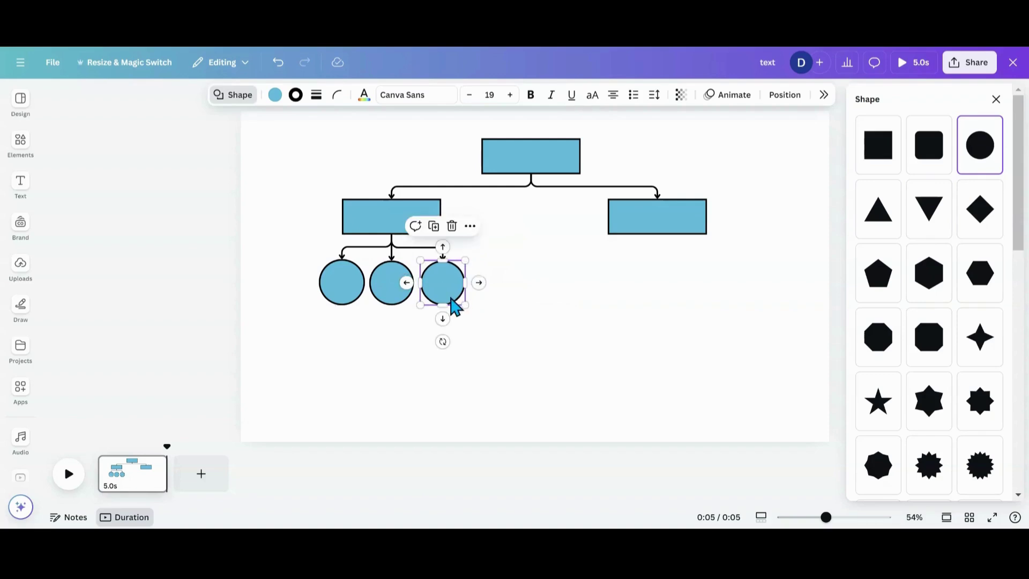
{"action": "left_click", "coordinate": [340, 343]}
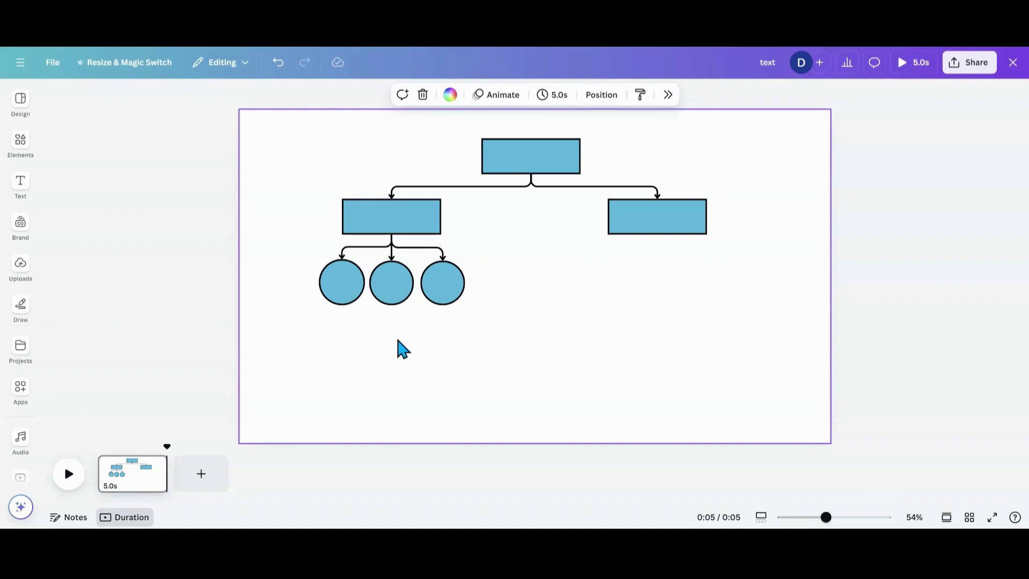
Draw a connector from the third circle back to the left rectangle, then lower both right-hand circles.
{"action": "left_click", "coordinate": [453, 304]}
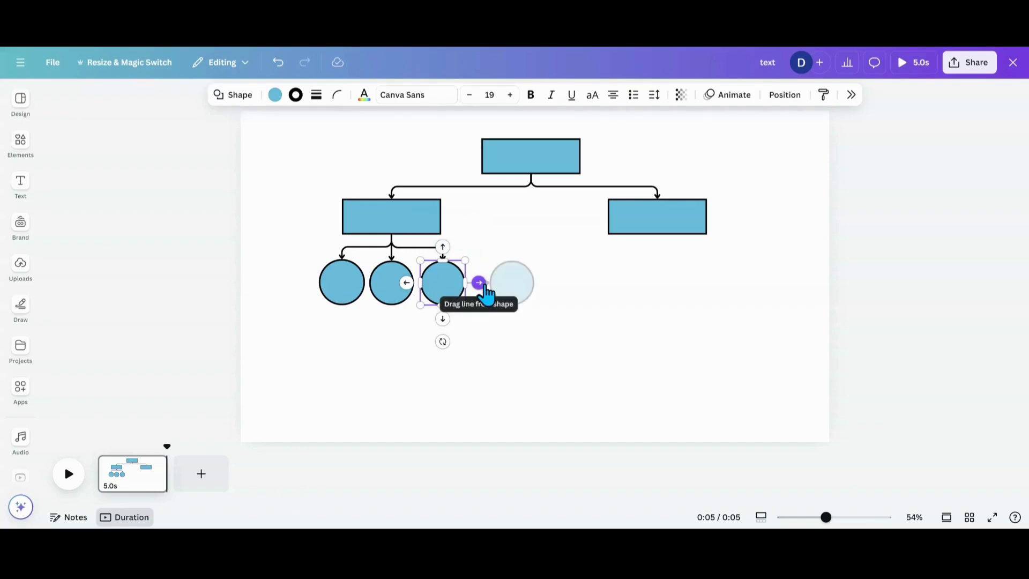
{"action": "left_click_drag", "start_coordinate": [484, 286], "coordinate": [462, 214]}
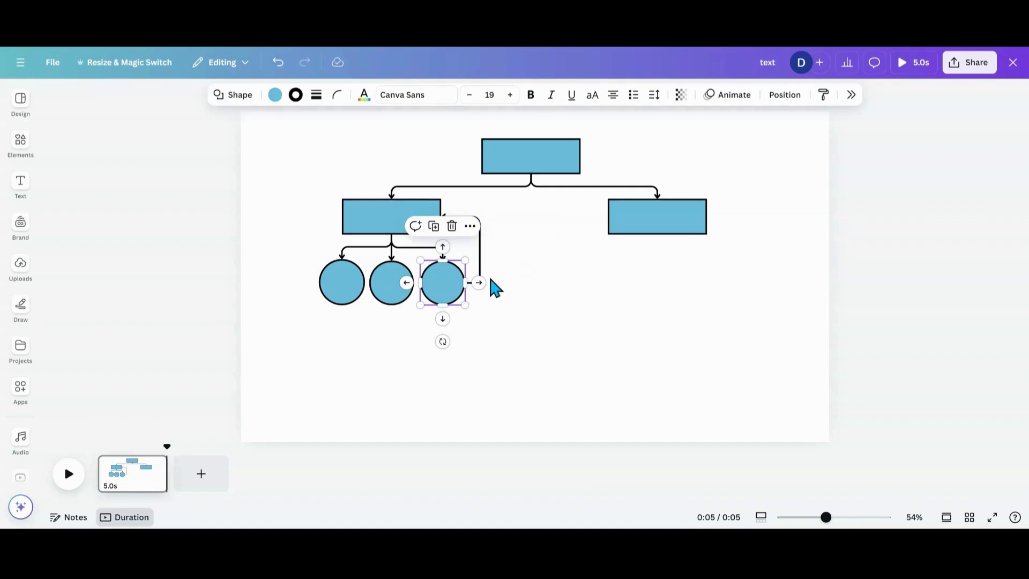
{"action": "left_click_drag", "start_coordinate": [452, 291], "coordinate": [524, 338]}
{"action": "left_click_drag", "start_coordinate": [397, 308], "coordinate": [395, 333]}
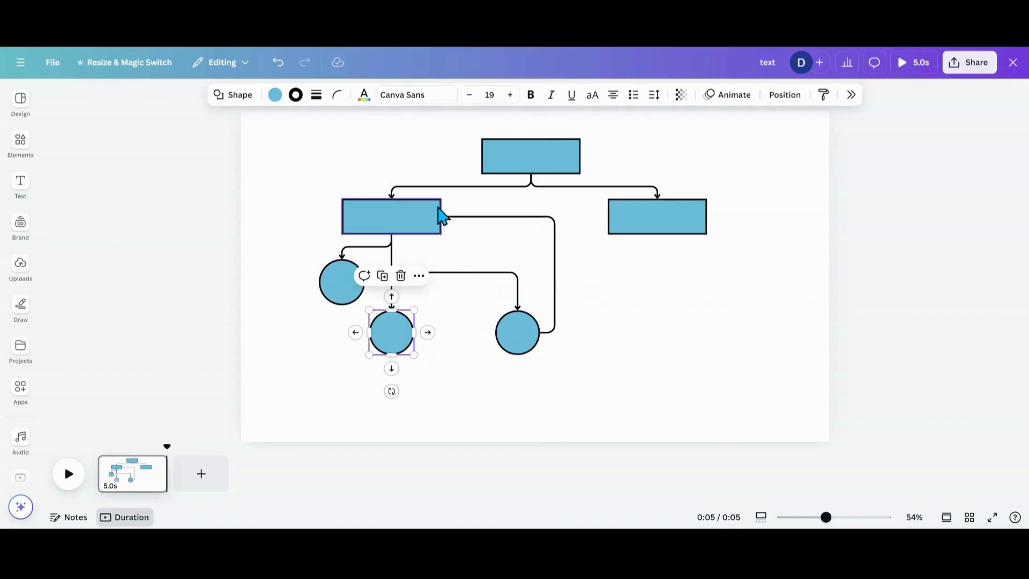
Color the loop-back connector line green.
{"action": "left_click", "coordinate": [489, 218]}
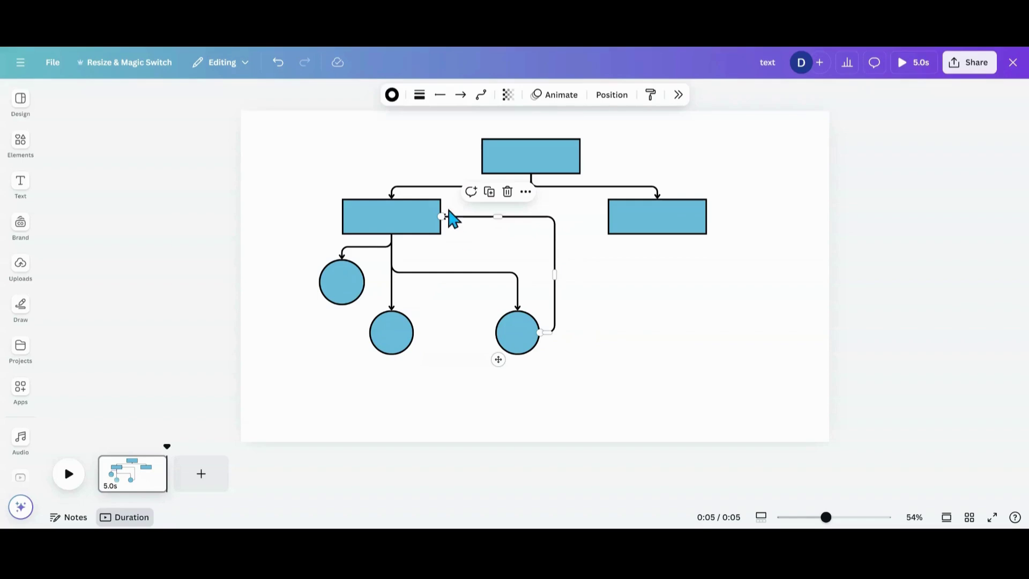
{"action": "left_click", "coordinate": [394, 97]}
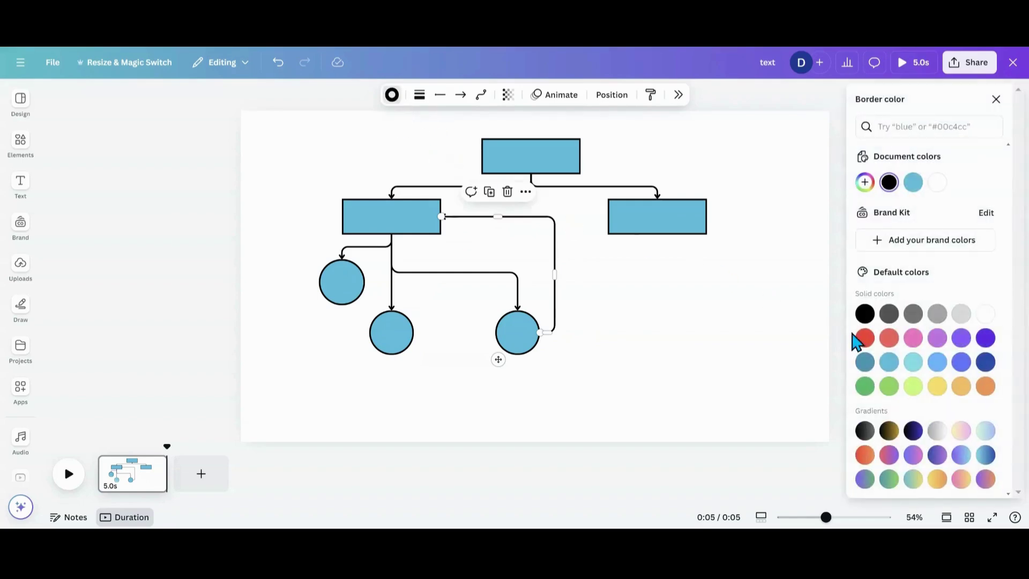
{"action": "left_click", "coordinate": [867, 388]}
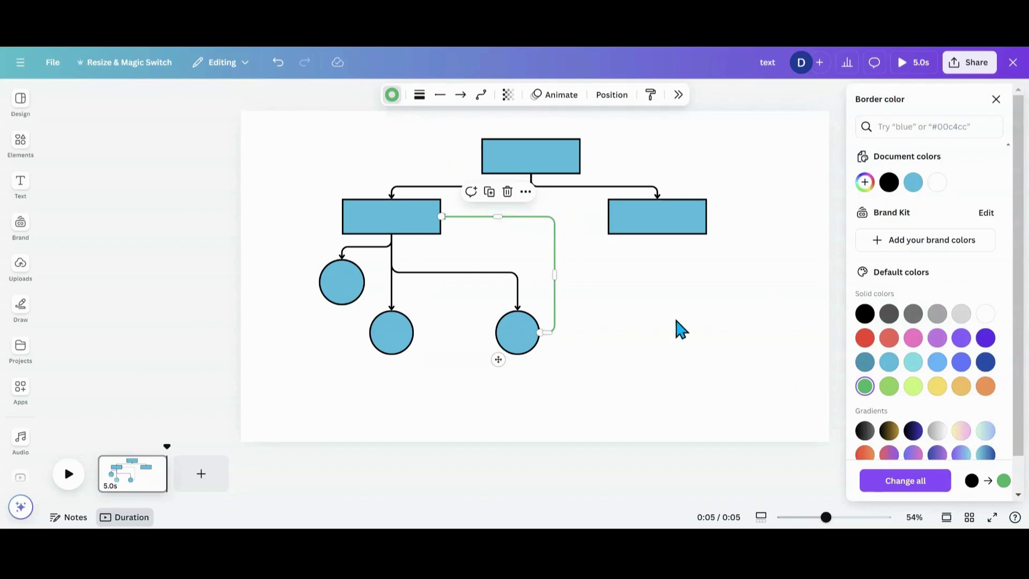
{"action": "left_click", "coordinate": [680, 328]}
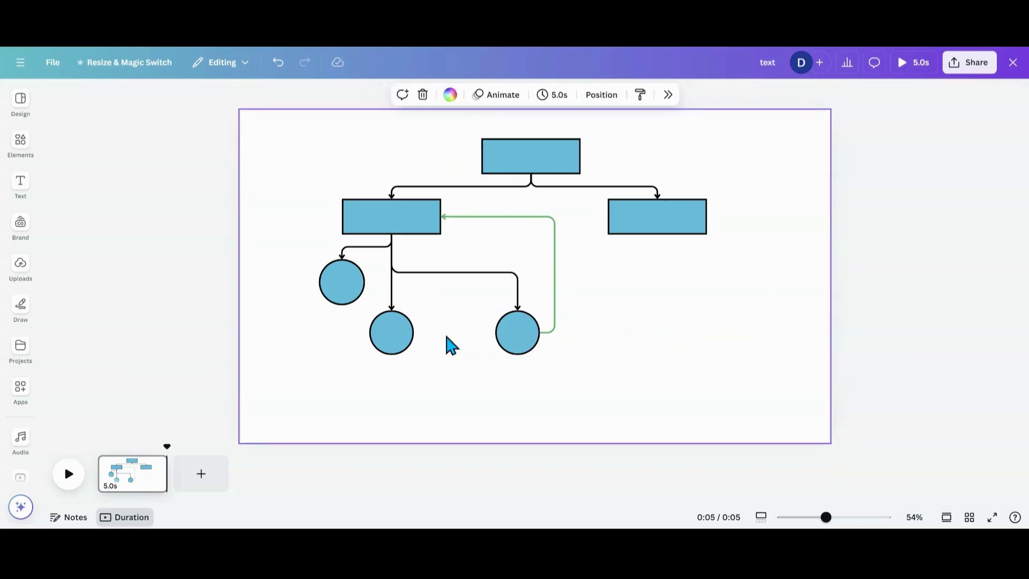
Nudge the middle circle down and the right circle down and right.
{"action": "left_click", "coordinate": [388, 339]}
{"action": "left_click_drag", "start_coordinate": [387, 339], "coordinate": [387, 352]}
{"action": "left_click_drag", "start_coordinate": [524, 336], "coordinate": [532, 349]}
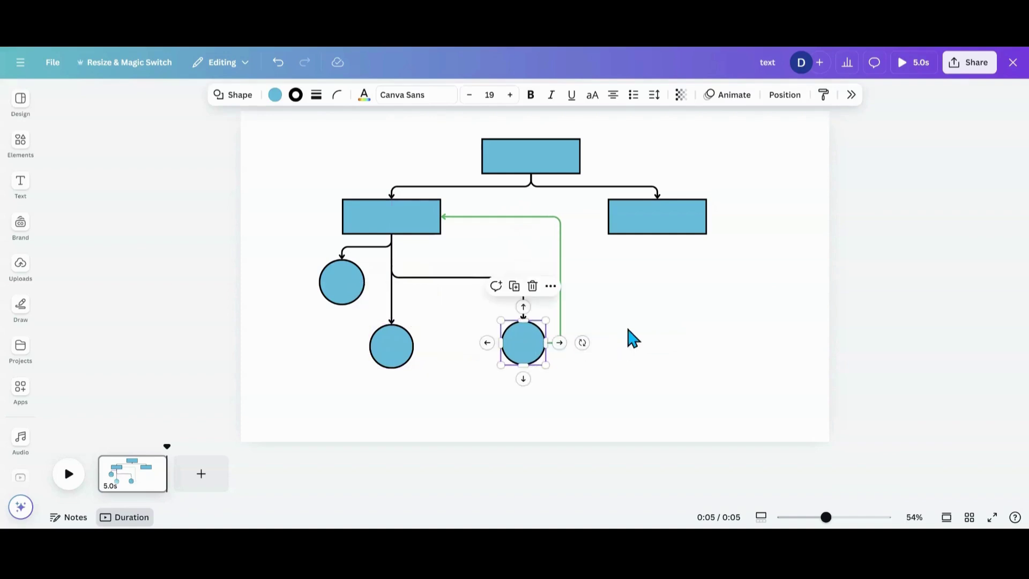
Add a connected box below the right rectangle, shift it down-right, and type 'text' inside.
{"action": "left_click", "coordinate": [656, 236]}
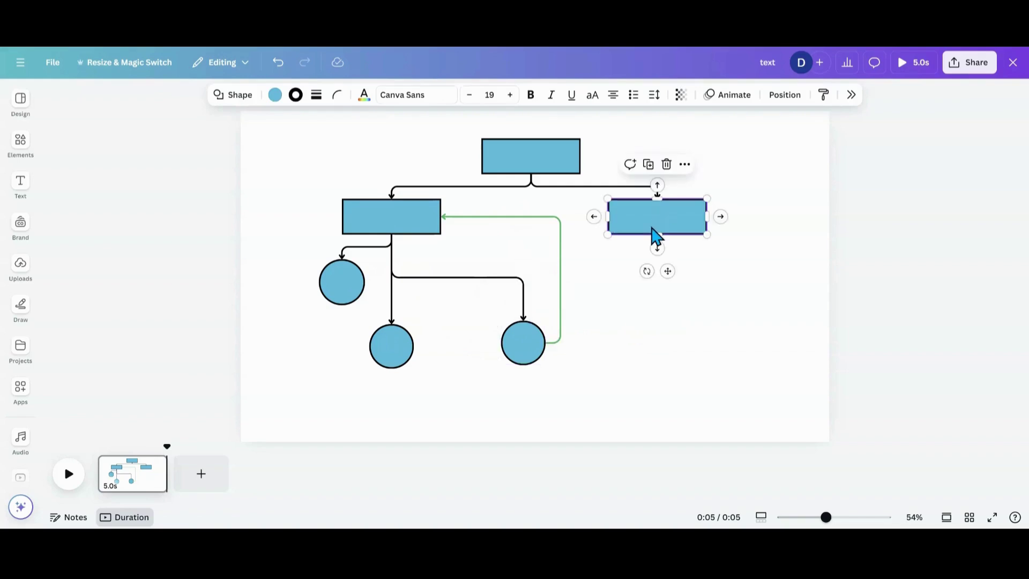
{"action": "left_click", "coordinate": [658, 249]}
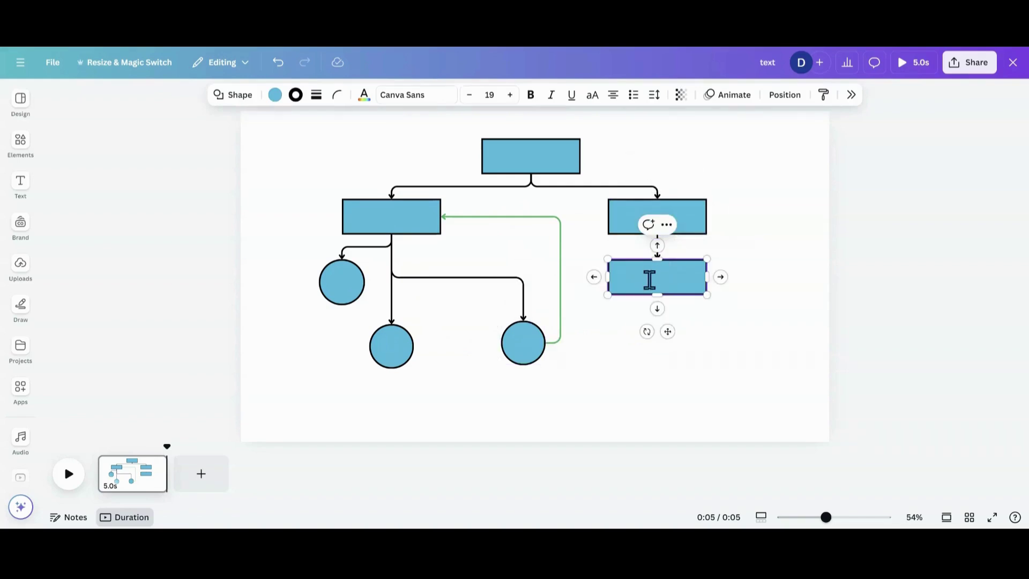
{"action": "left_click", "coordinate": [630, 349]}
{"action": "left_click_drag", "start_coordinate": [650, 290], "coordinate": [678, 325]}
{"action": "left_click", "coordinate": [685, 323]}
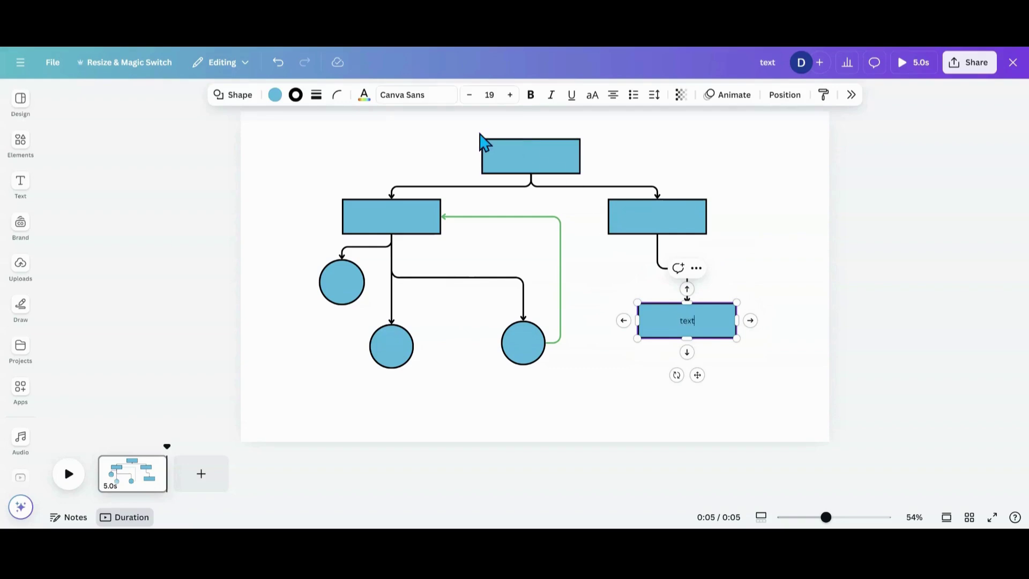
Set the box text to Permanent Marker font at size 42.
{"action": "left_click", "coordinate": [441, 99]}
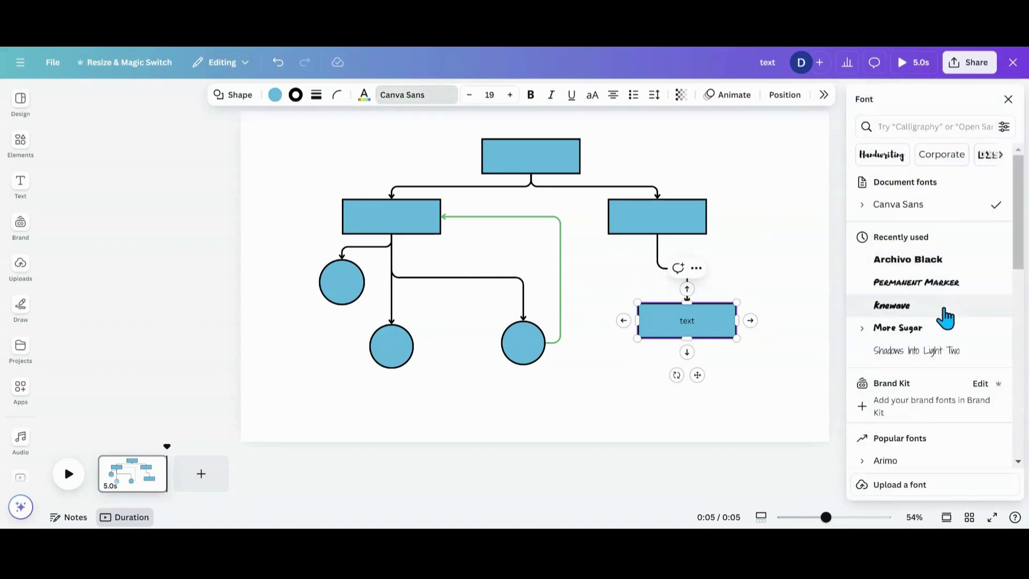
{"action": "left_click", "coordinate": [932, 284]}
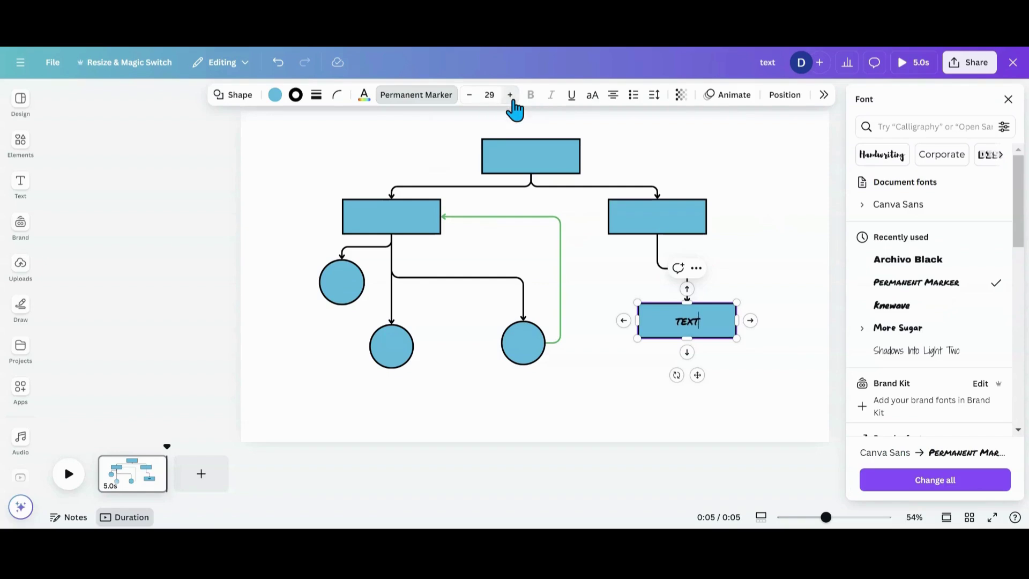
{"action": "left_click", "coordinate": [510, 96]}
{"action": "left_click", "coordinate": [511, 96]}
{"action": "left_click", "coordinate": [511, 97]}
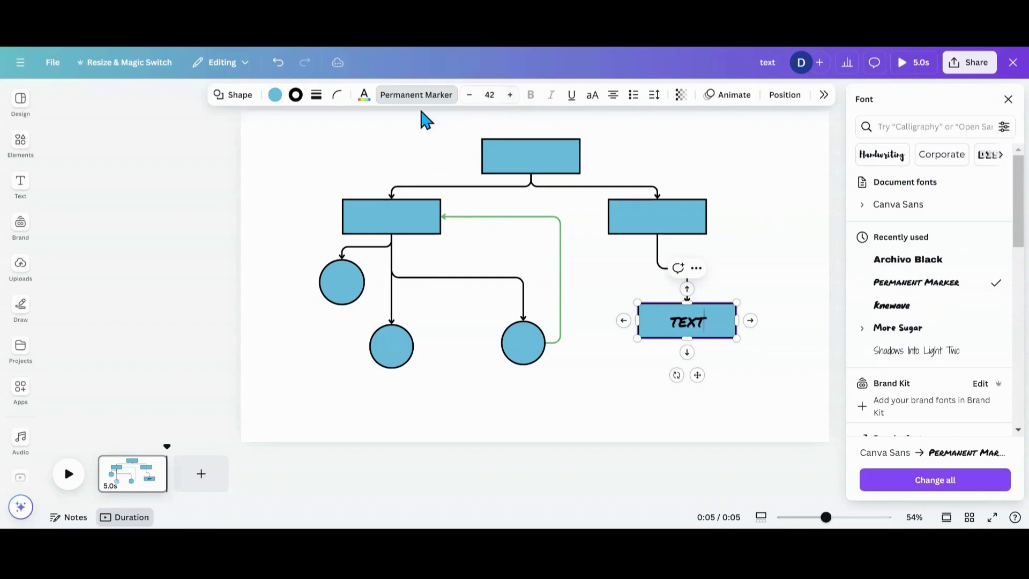
Recolor the letters 'EXT' in the box white.
{"action": "left_click", "coordinate": [364, 96]}
{"action": "left_click", "coordinate": [970, 183]}
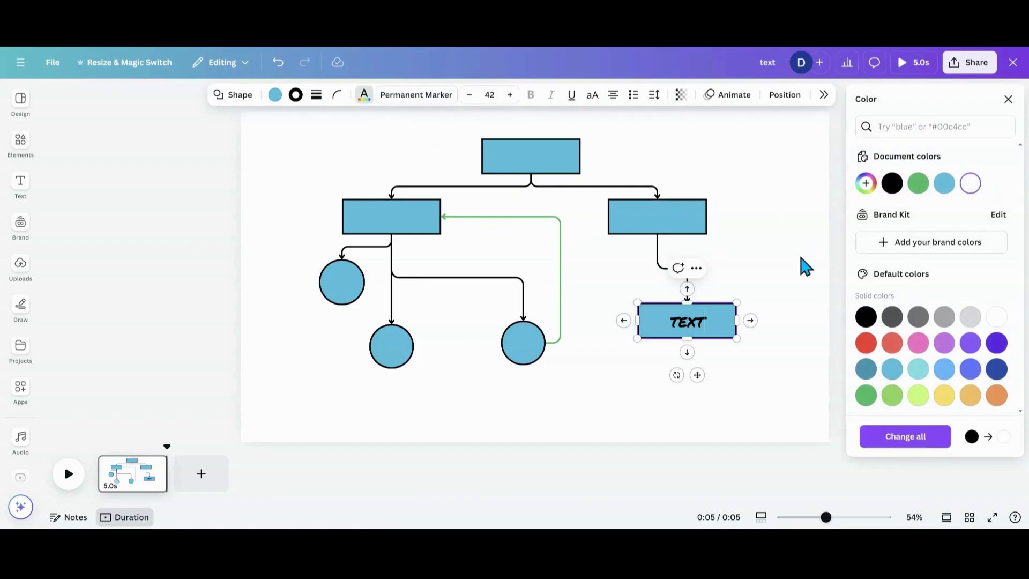
{"action": "left_click_drag", "start_coordinate": [705, 322], "coordinate": [674, 326]}
{"action": "left_click", "coordinate": [965, 185]}
{"action": "left_click", "coordinate": [684, 389]}
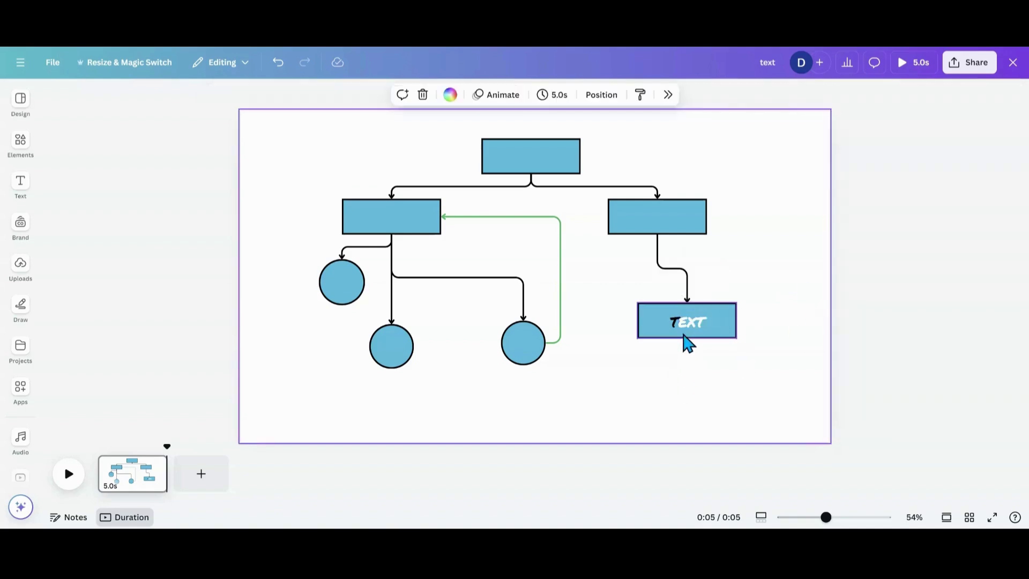